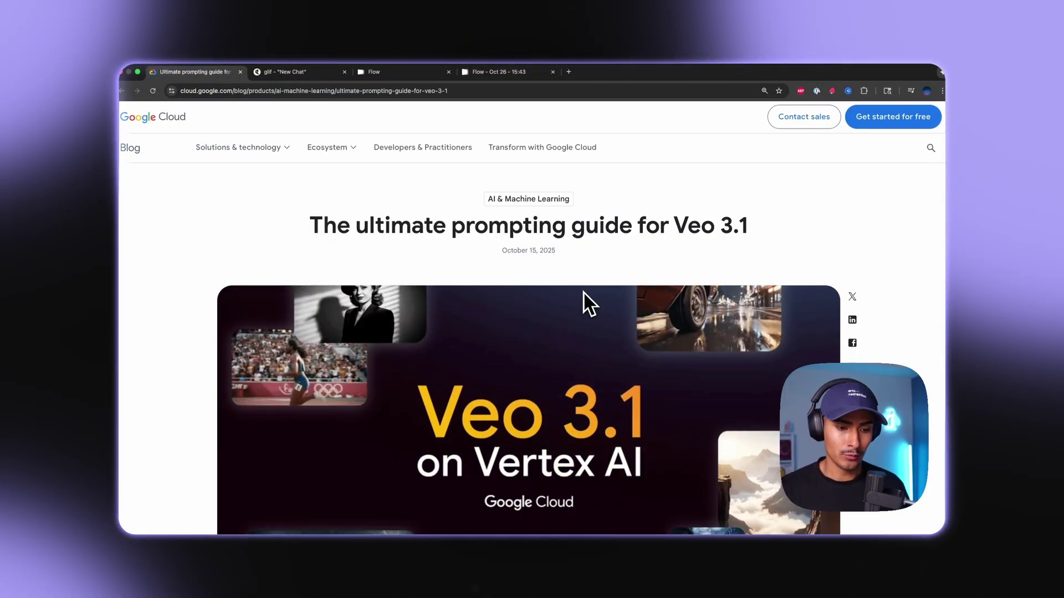
Scroll the Google Cloud Blog article to the 'Workflow 3: Timestamp prompting' example.
scroll(570, 275, down, 4)
scroll(573, 275, down, 10)
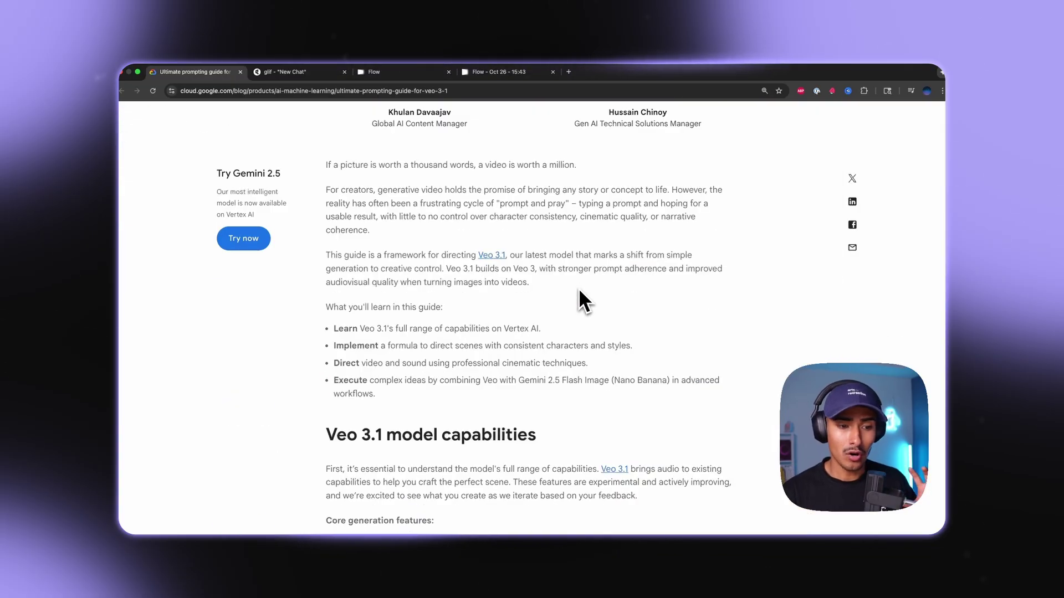
scroll(580, 292, down, 6)
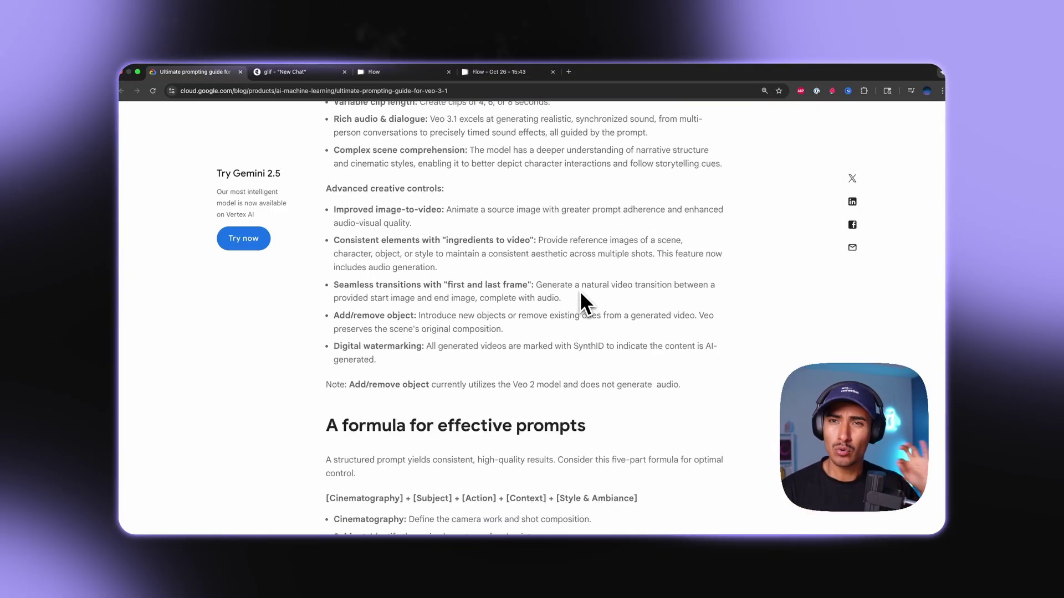
scroll(580, 293, down, 4)
scroll(580, 294, down, 20)
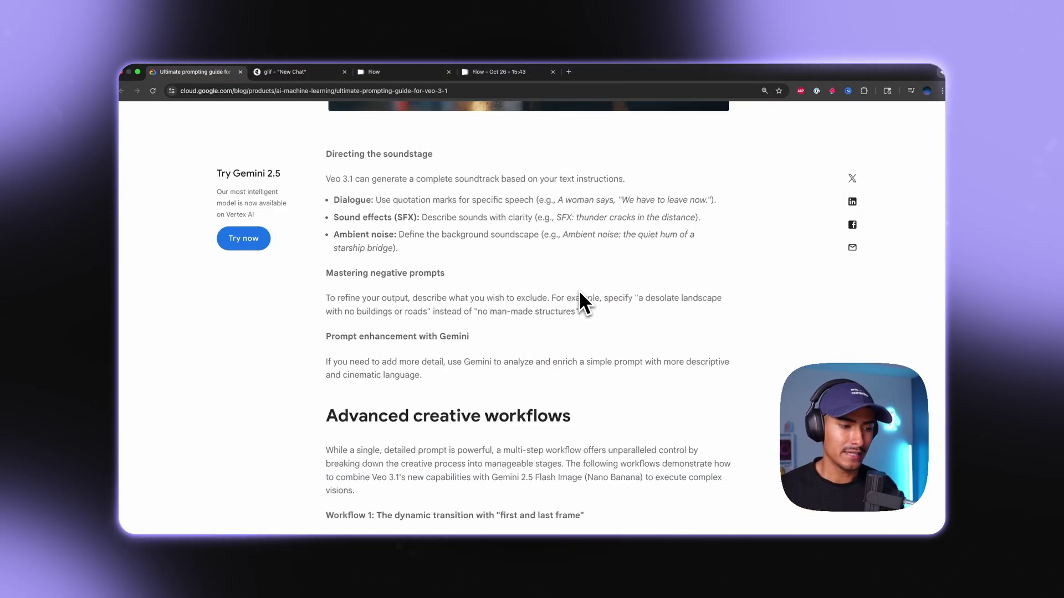
scroll(580, 299, down, 20)
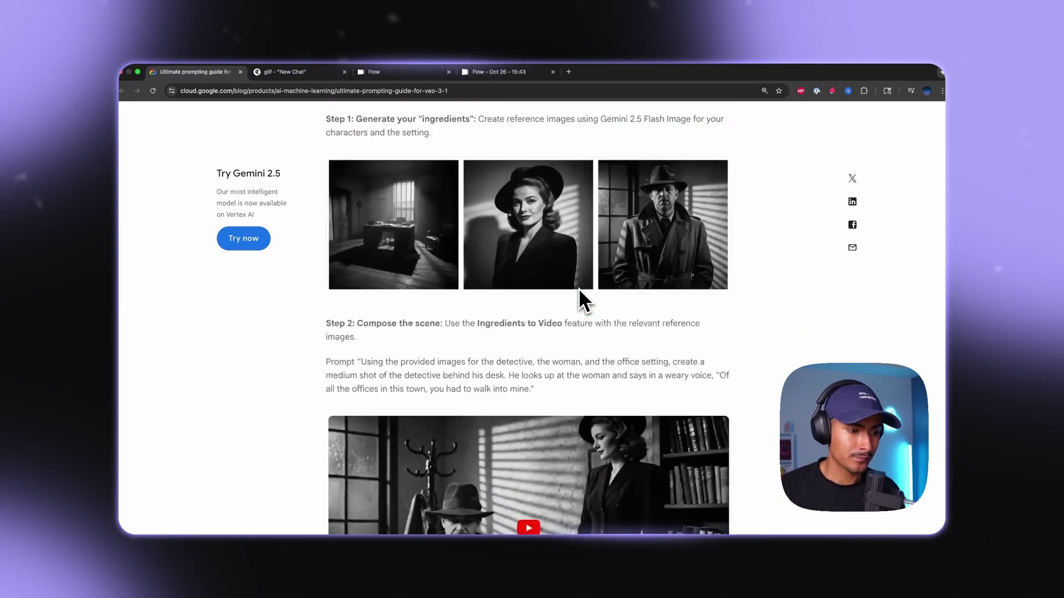
scroll(581, 293, up, 1)
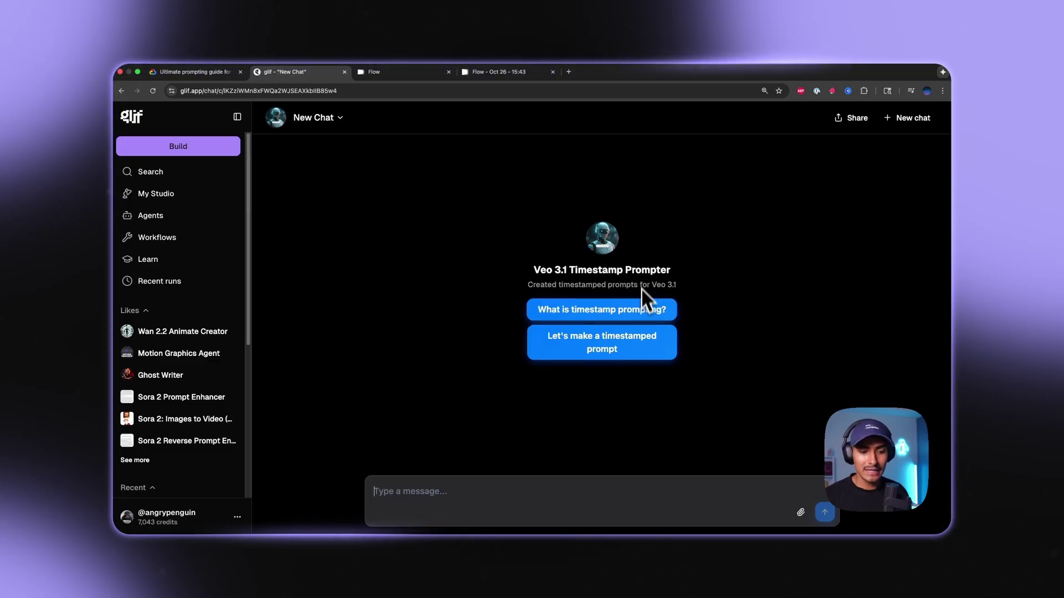
Ask the Veo 3.1 Timestamp Prompter 'What is timestamp prompting?' and read its explanation.
click(634, 318)
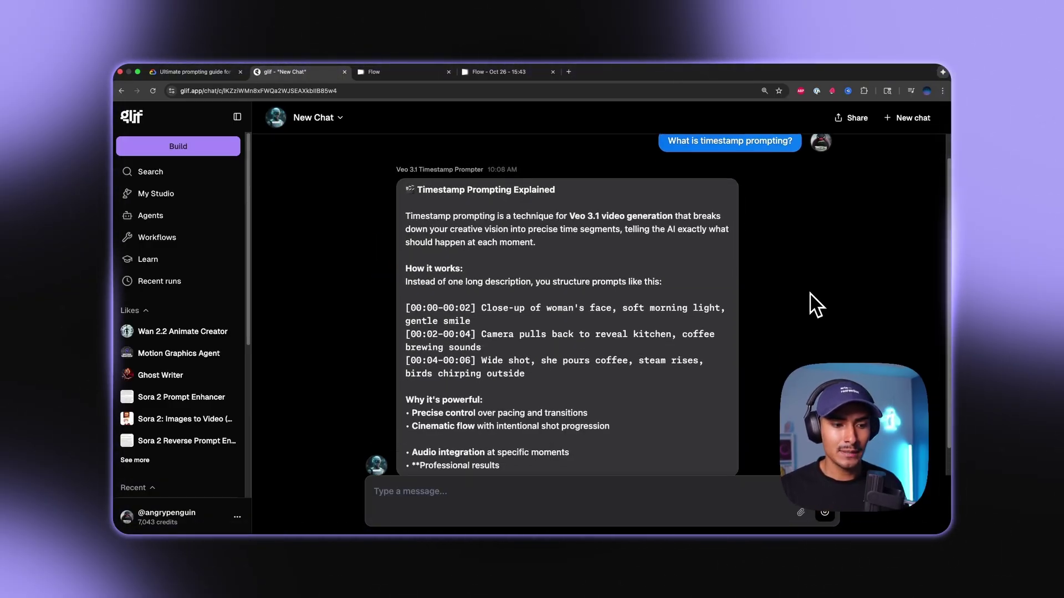
scroll(717, 318, up, 2)
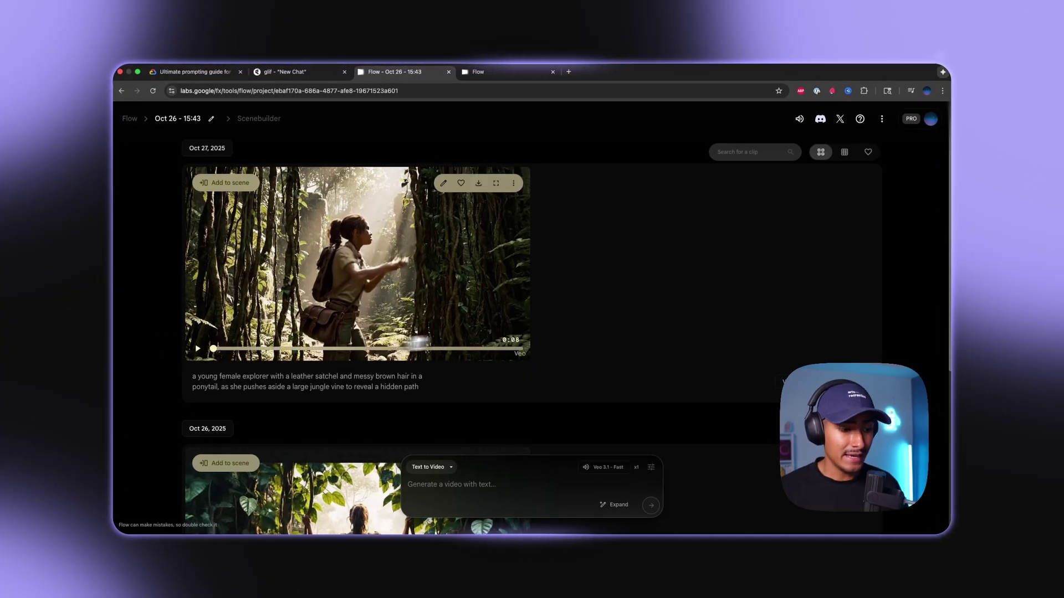
Play the young female explorer jungle-vine clip full screen.
click(502, 183)
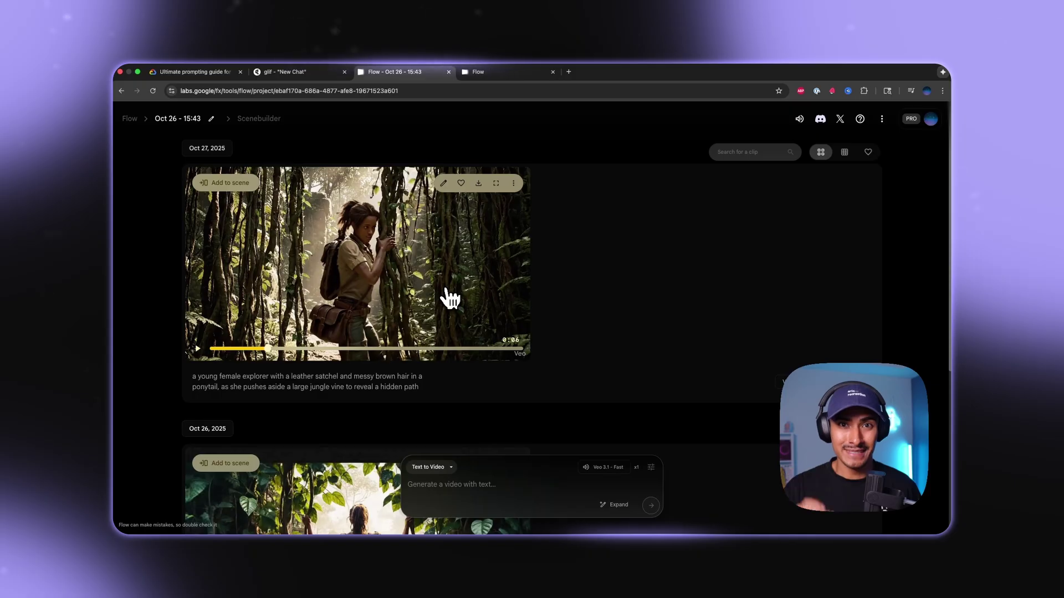
Watch the second explorer clip, from the four-part temple ruins prompt, full screen.
scroll(450, 310, down, 5)
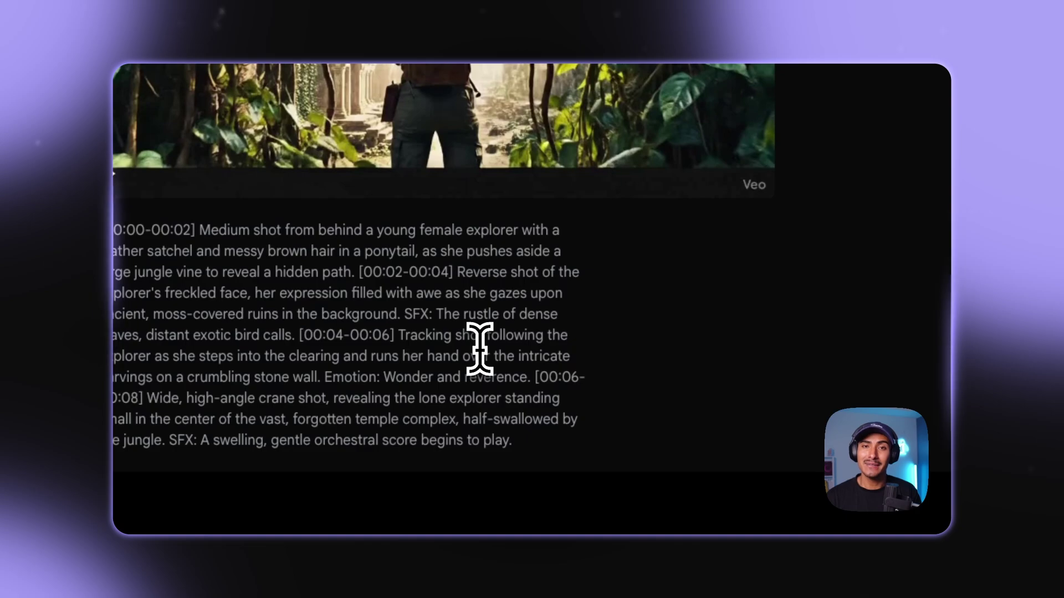
scroll(479, 348, up, 3)
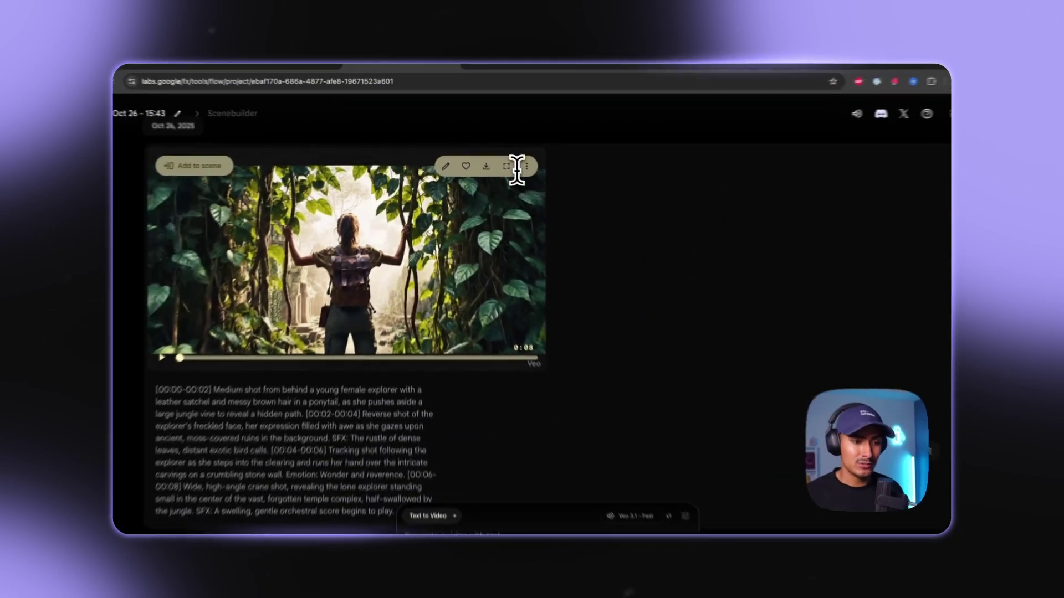
click(515, 169)
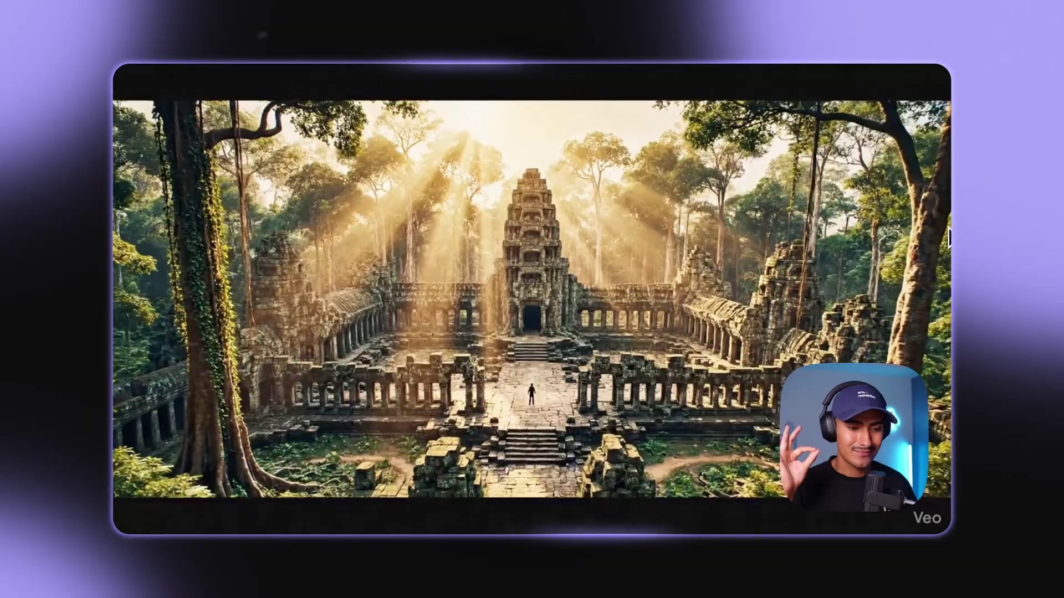
key(Escape)
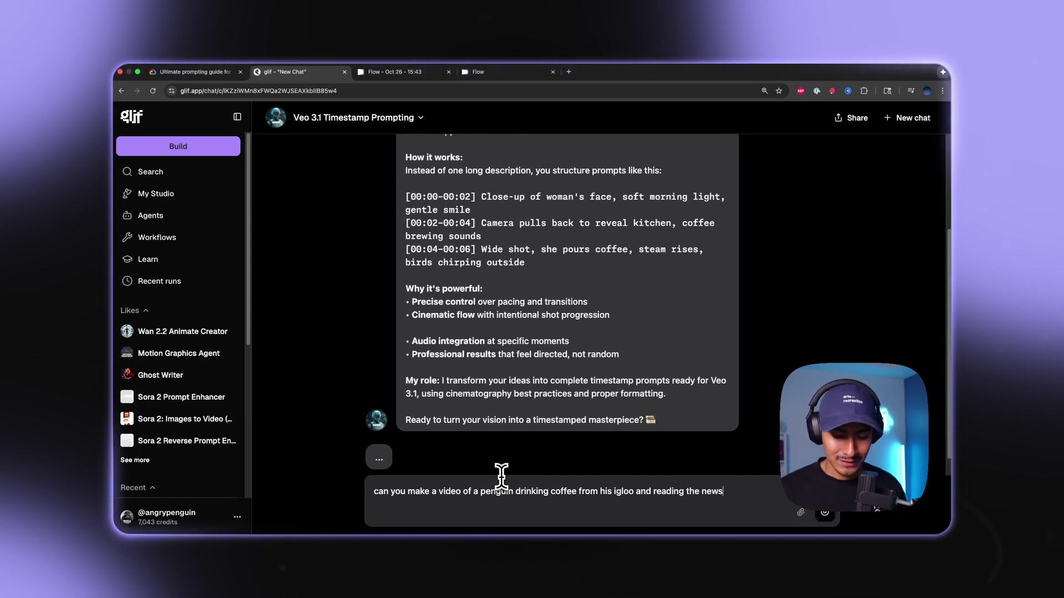
Send the request for a penguin drinking coffee in his igloo while reading the news.
key(Return)
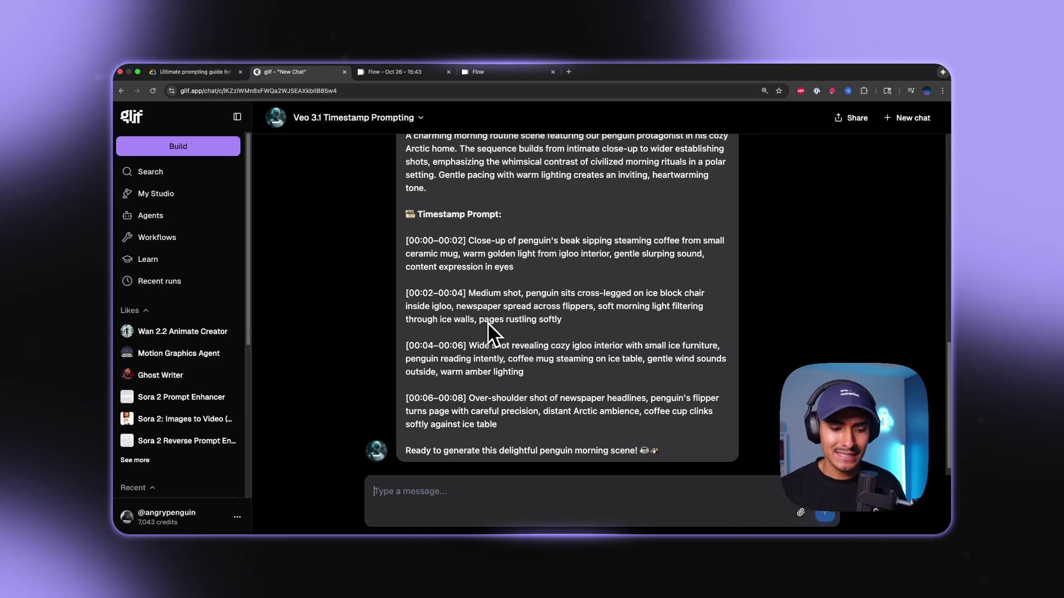
Copy the four timestamped penguin shot lines from the agent's reply.
drag(498, 425, 395, 246)
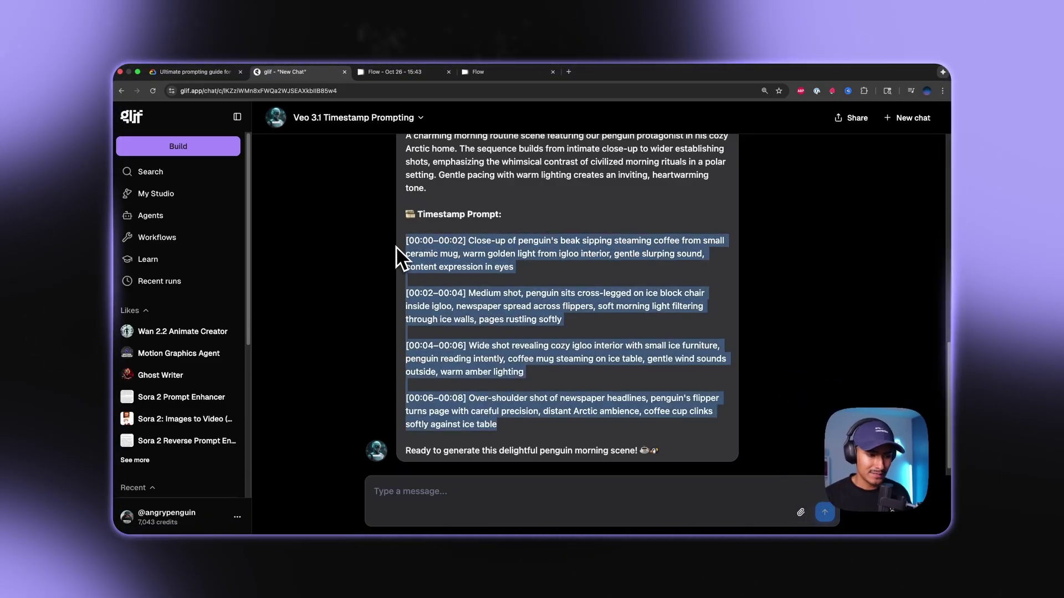
right_click(423, 244)
click(471, 274)
Paste the penguin prompt into Flow's Text to Video box and generate the clip.
click(388, 72)
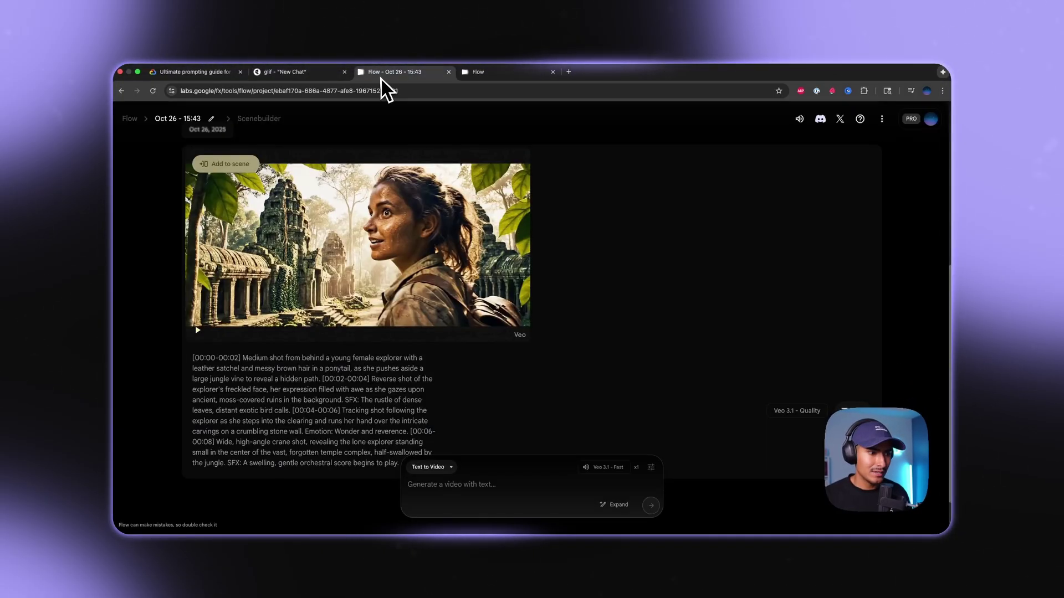
click(482, 482)
key(super+v)
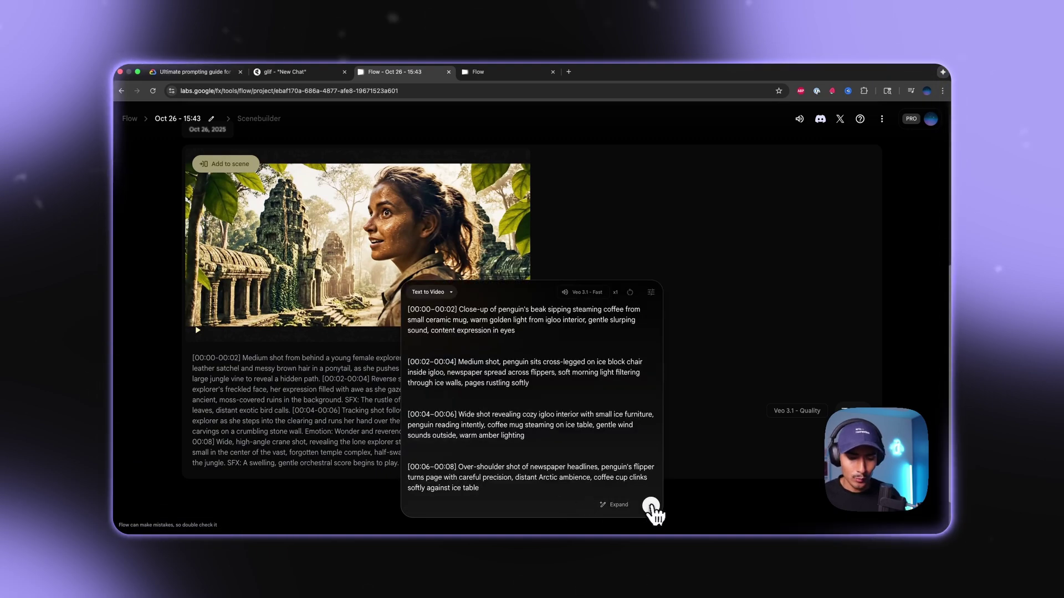
click(651, 506)
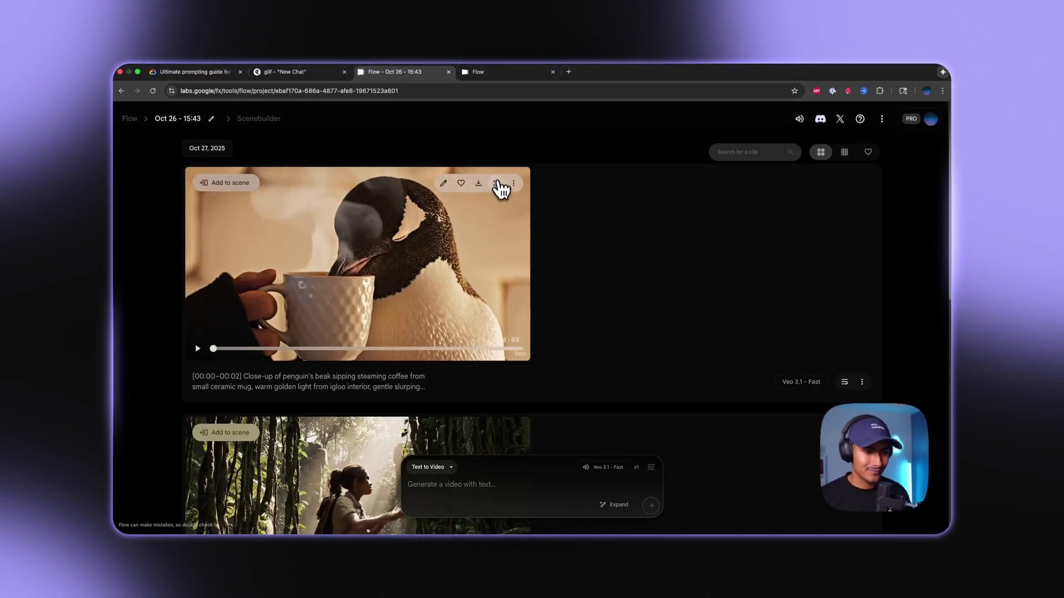
Play the finished penguin coffee clip full screen.
click(500, 183)
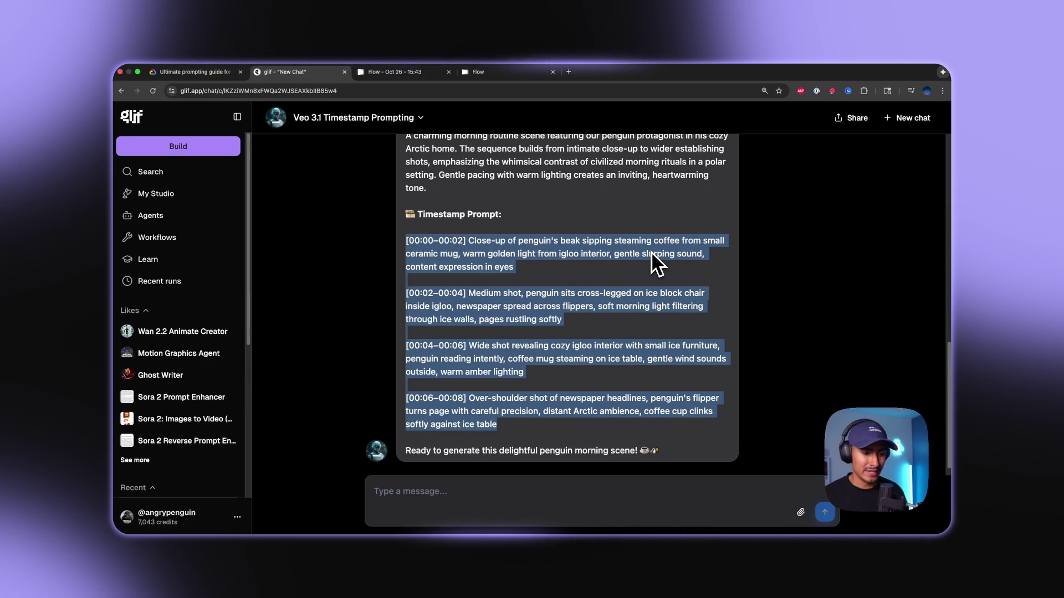
Request a Coca-Cola first-sip product ad and select the four returned timestamp lines.
click(527, 492)
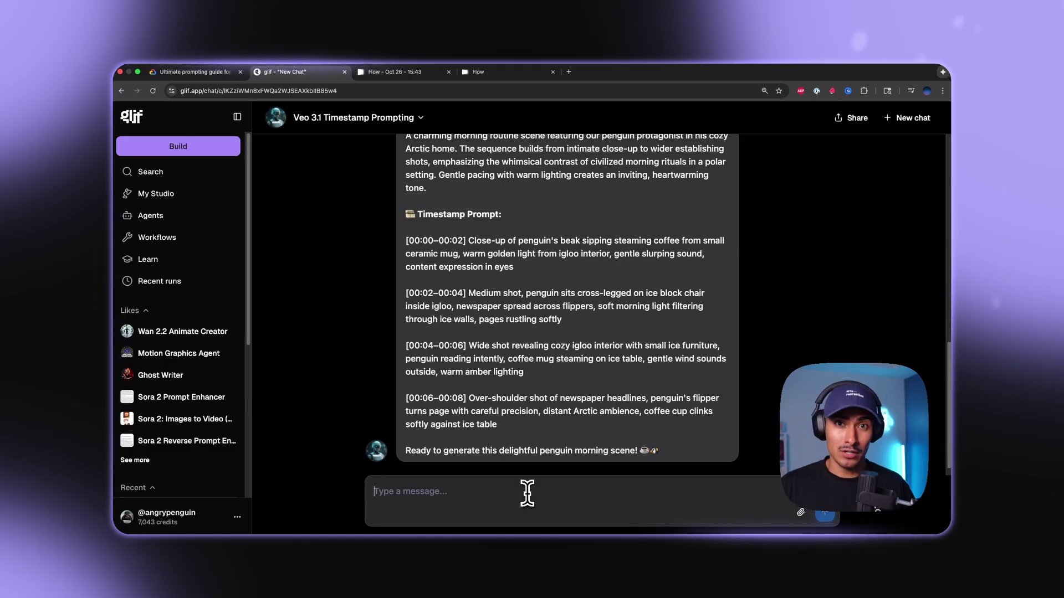
text(Make a product ad for when youre sipping that first sip of coca cola for the first time ever)
key(Return)
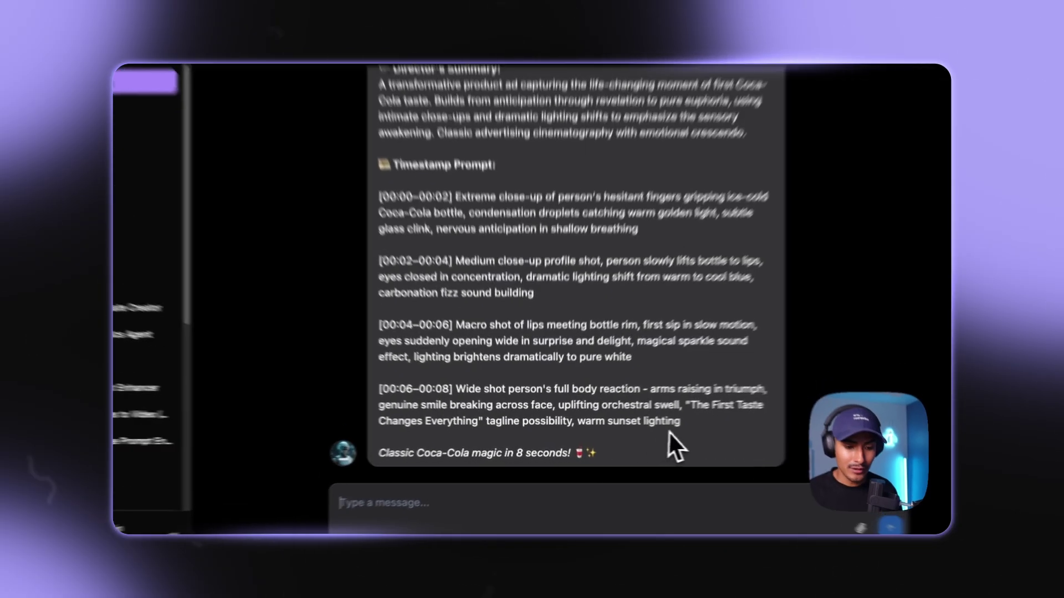
drag(630, 446, 401, 367)
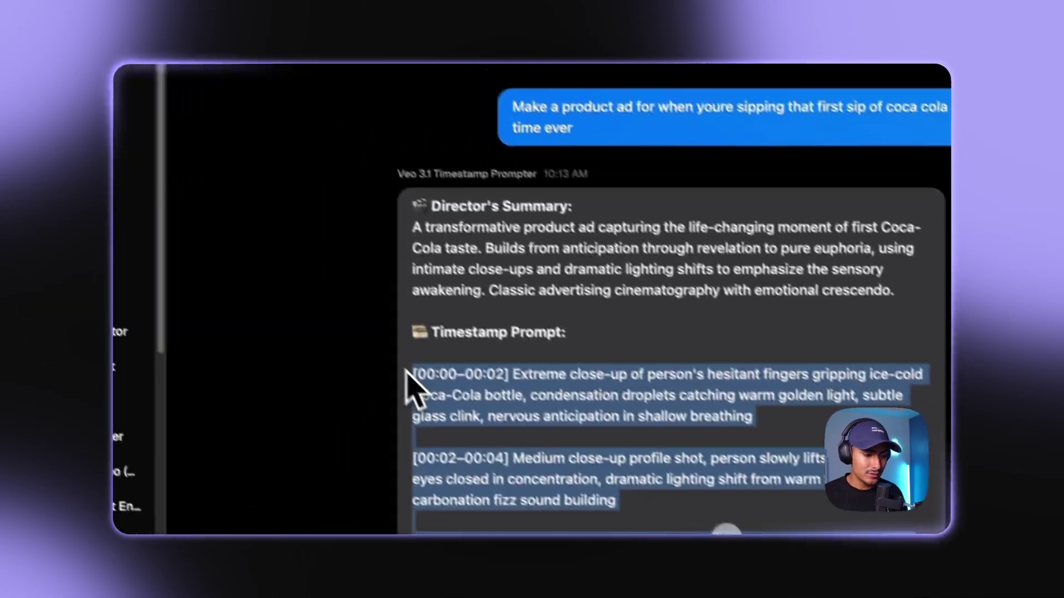
right_click(469, 372)
Copy the Coca-Cola timestamp prompt, paste it into Flow's Text to Video box, and generate.
click(502, 408)
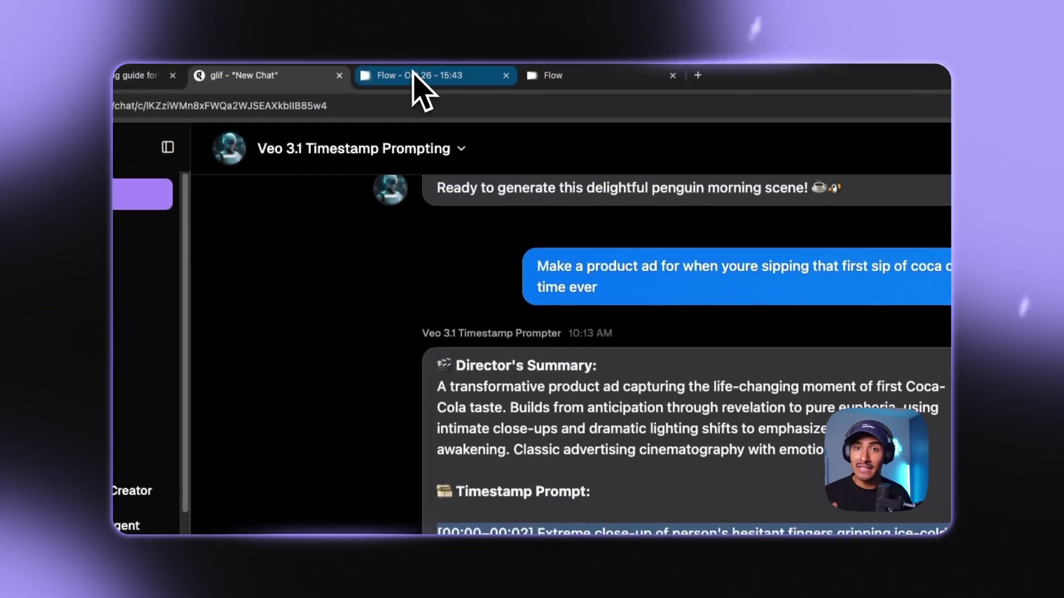
click(413, 75)
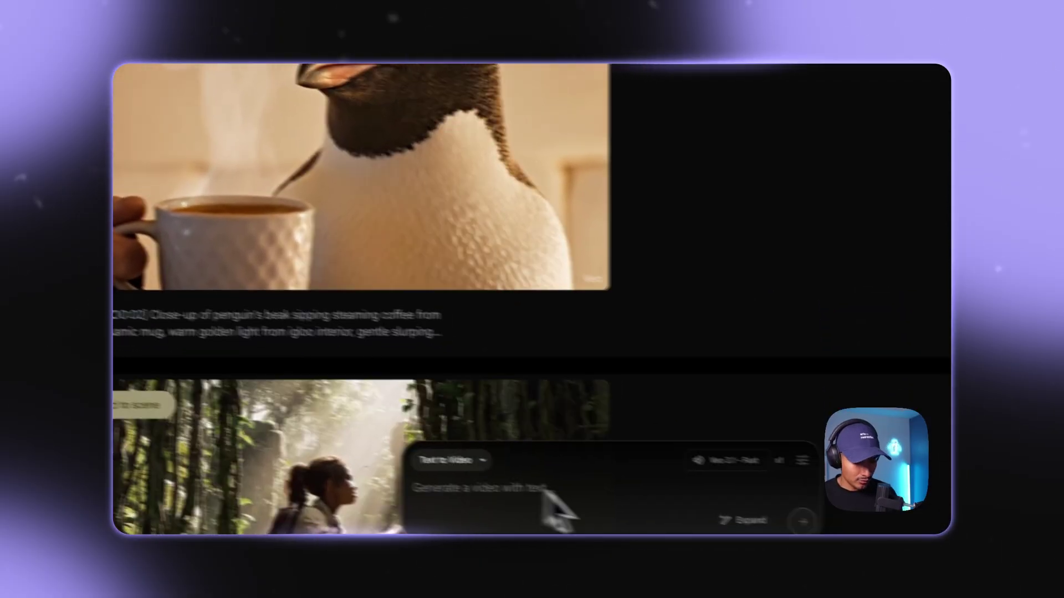
click(545, 496)
key(ctrl+v)
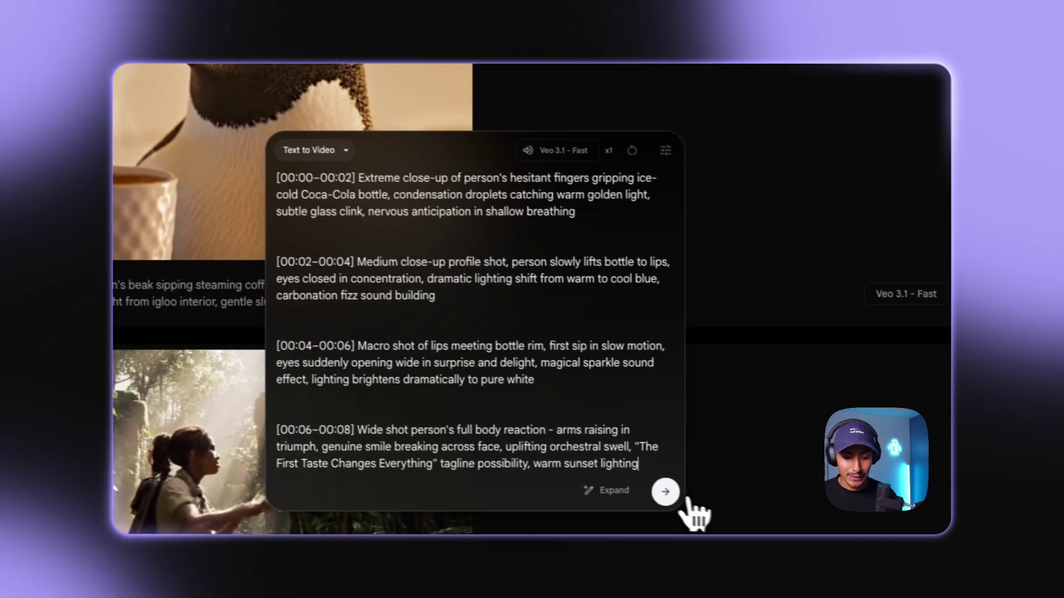
click(648, 489)
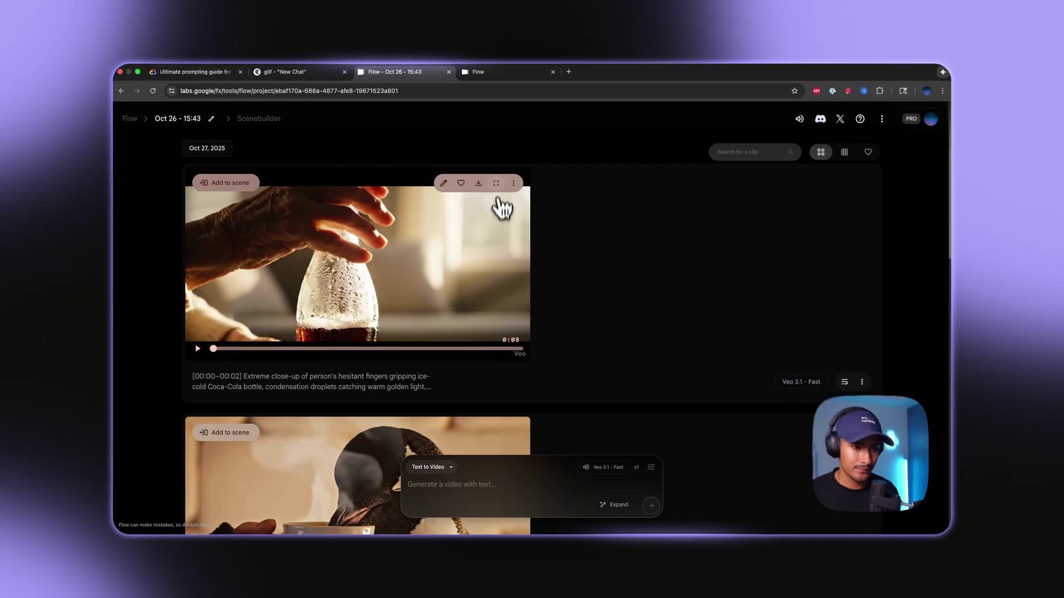
click(496, 183)
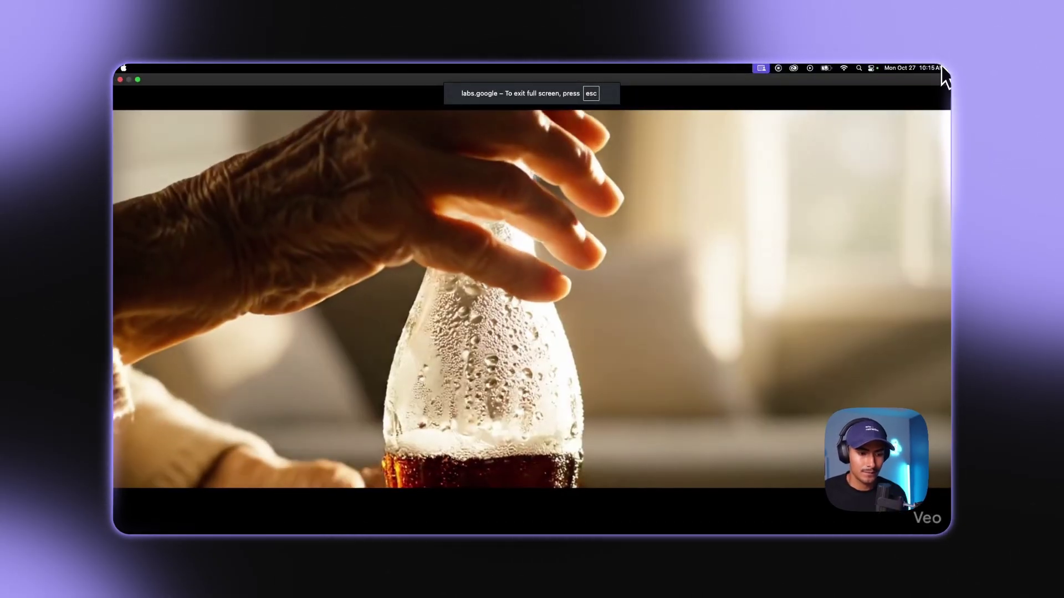